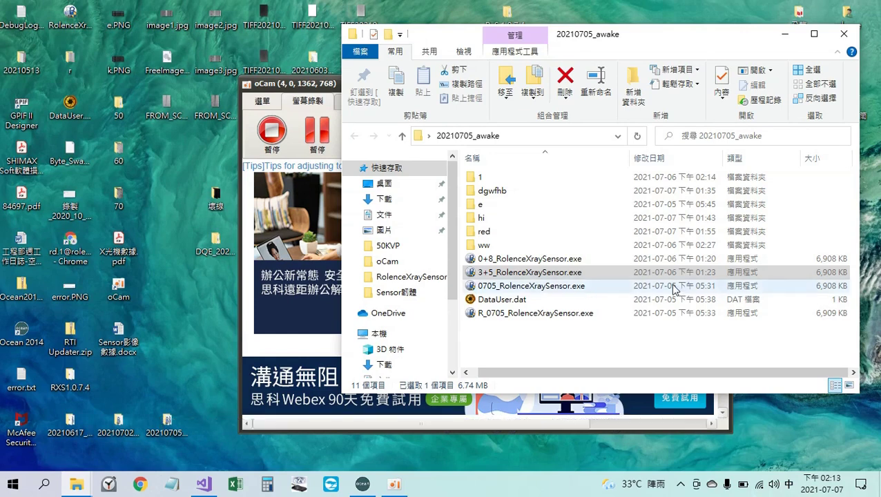
Launch 3+5_RolenceXraySensor.exe, log in with the password, and dismiss the Success confirmation
double_click(532, 273)
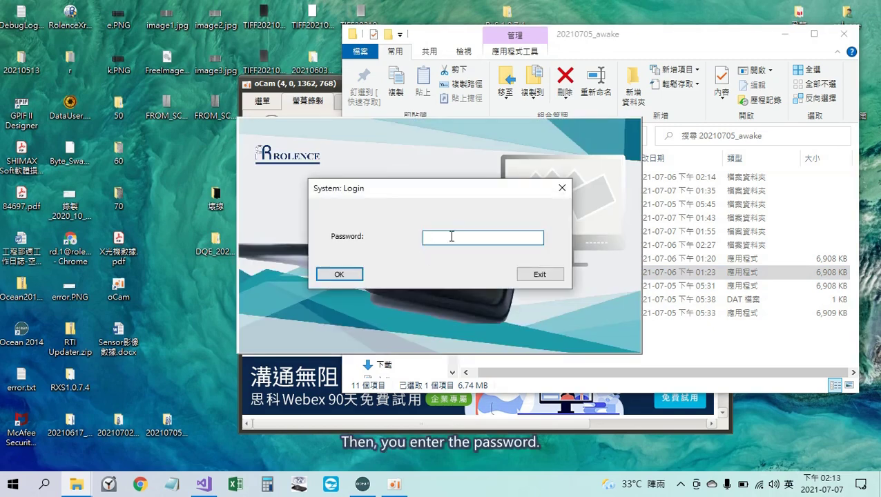
type("1")
key("Return")
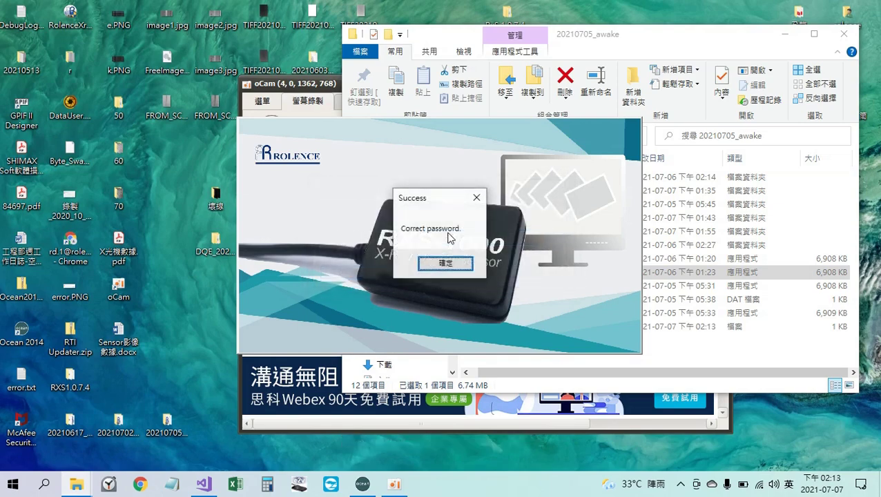
left_click(456, 262)
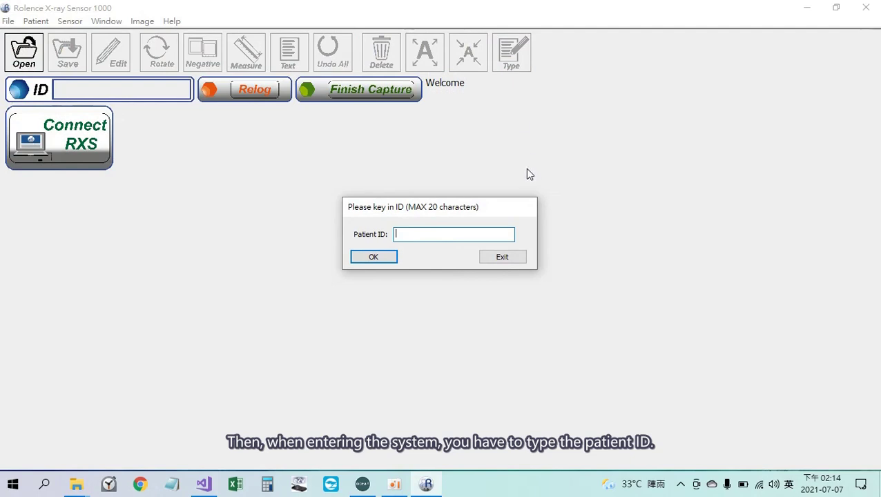
Enter the patient ID, confirm the notice, and start connecting to the RXS sensor
type("Red")
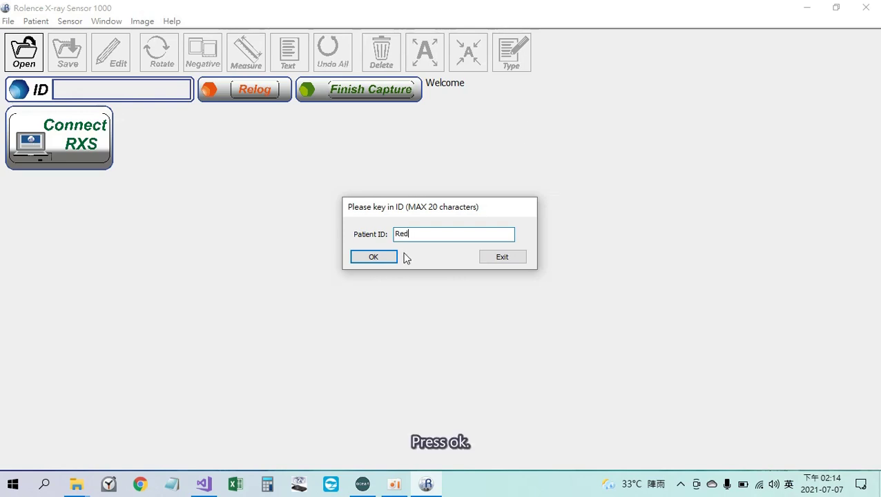
left_click(386, 256)
left_click(445, 263)
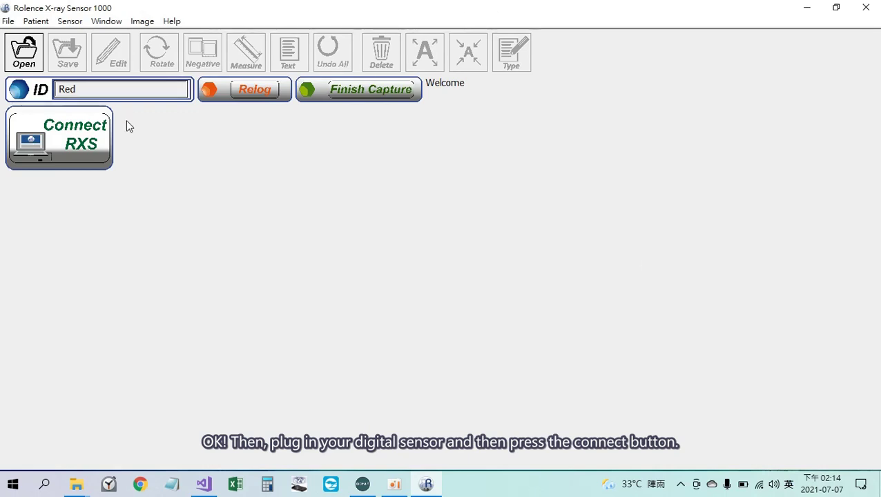
left_click(70, 138)
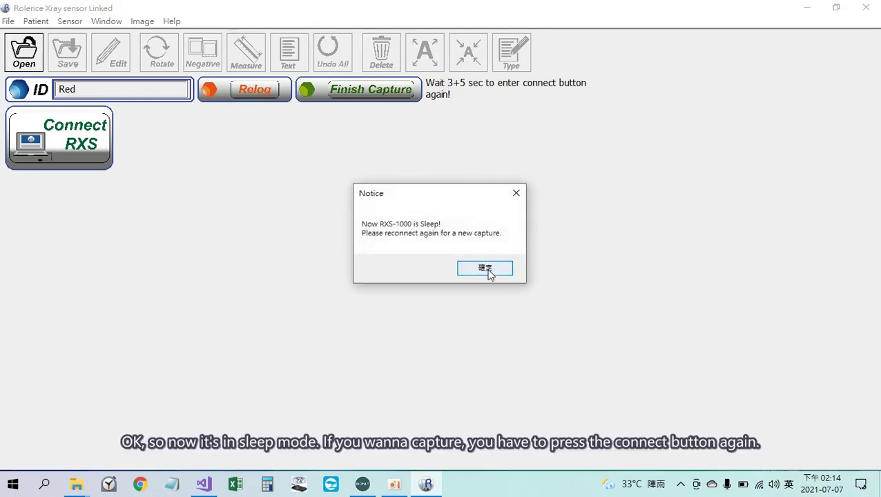
Dismiss the sensor sleep notice so the RXS can reconnect and report ready
left_click(488, 270)
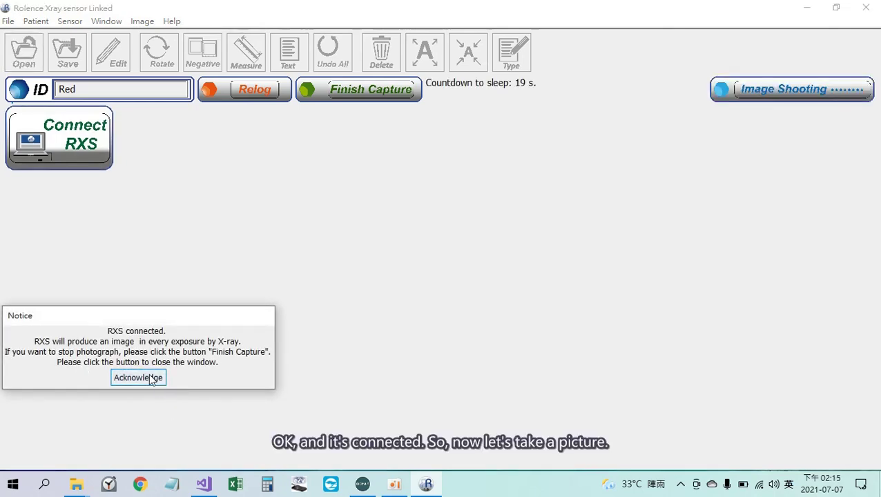
Acknowledge the connected sensor, take the exposure, and finish capturing
left_click(155, 380)
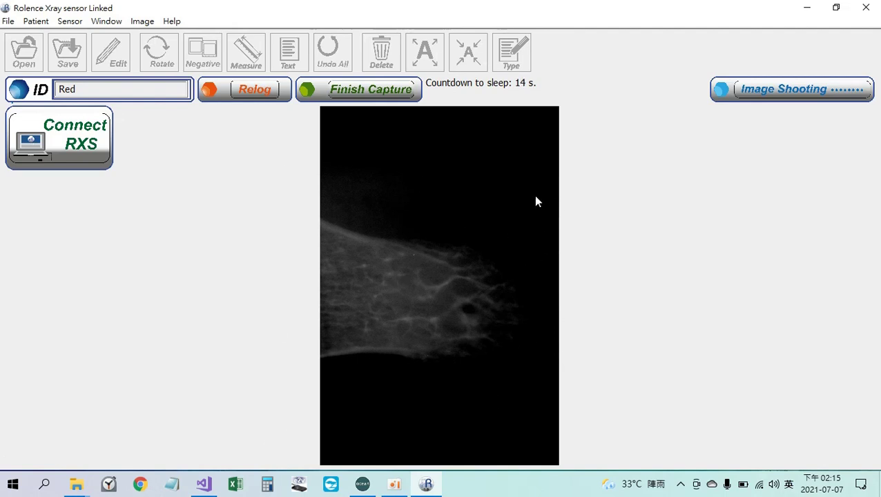
left_click(386, 96)
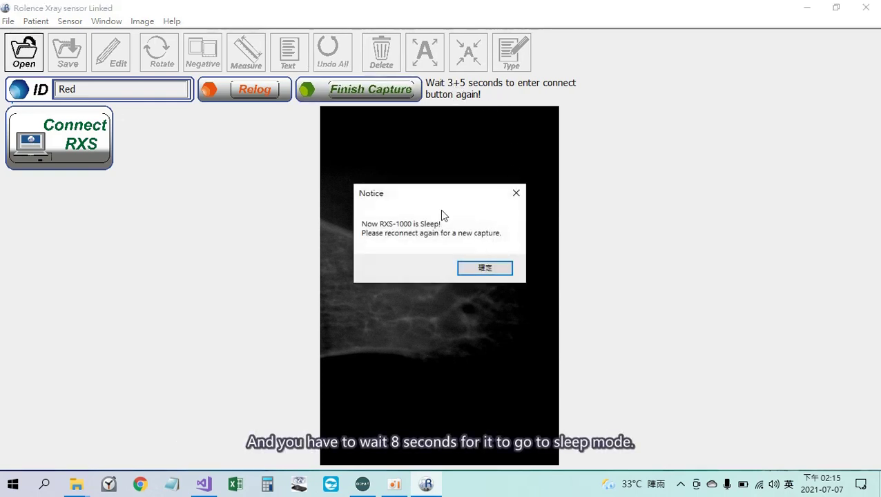
Close the sleep notice and show the patient's captured X-ray with its thumbnail
left_click(490, 271)
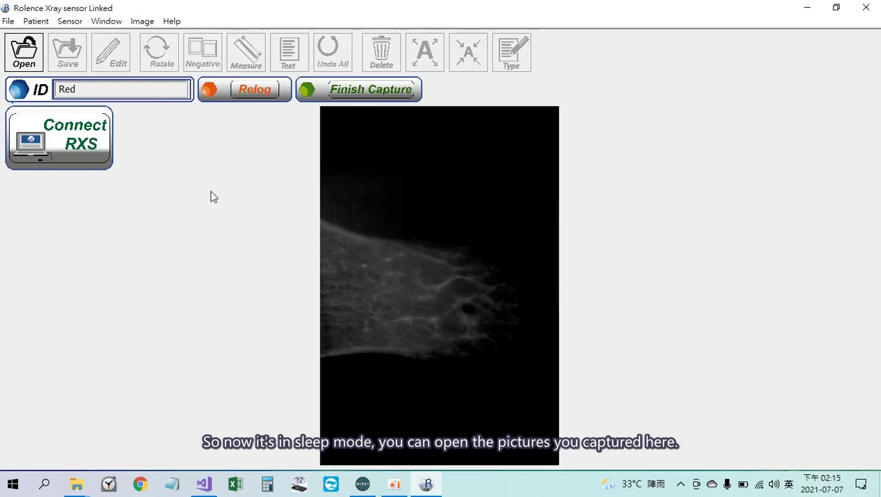
left_click(26, 55)
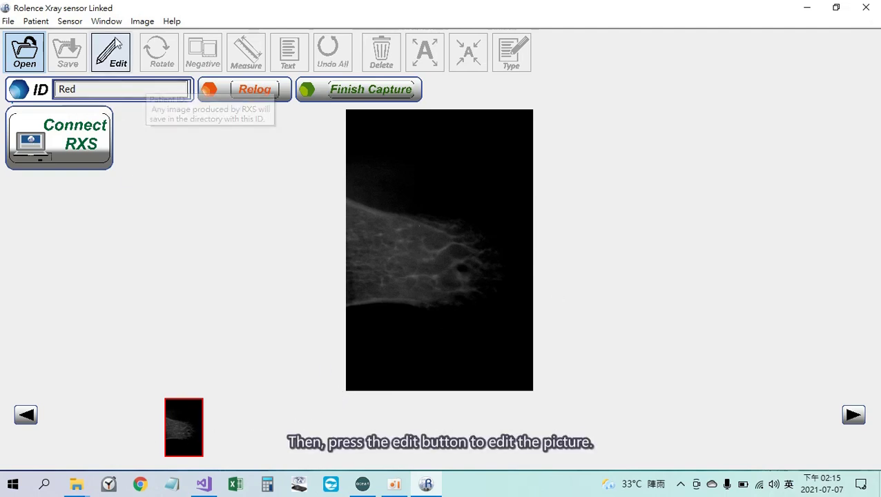
Rotate the X-ray 90° to landscape, trial the negative view, and nudge contrast and brightness sliders
left_click(112, 54)
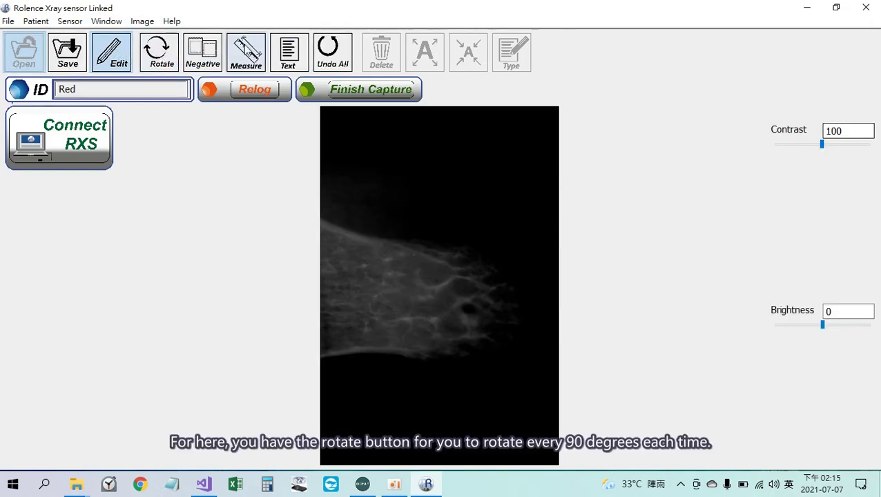
left_click(157, 51)
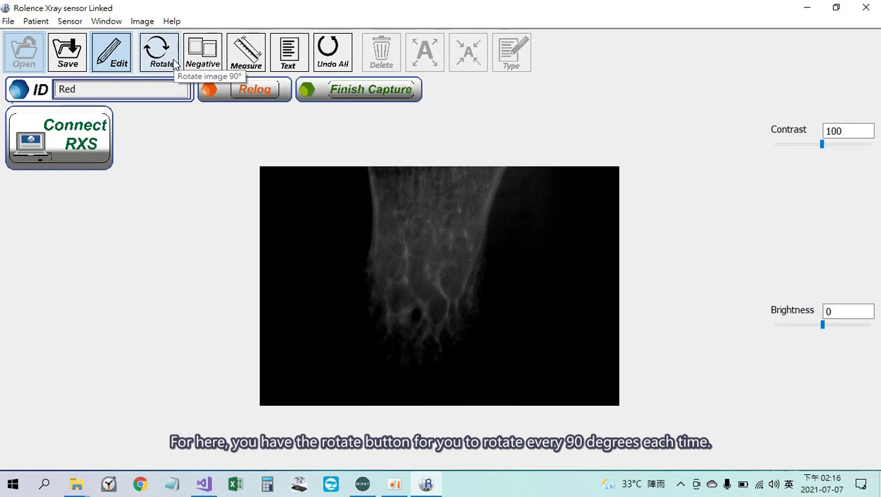
left_click(207, 49)
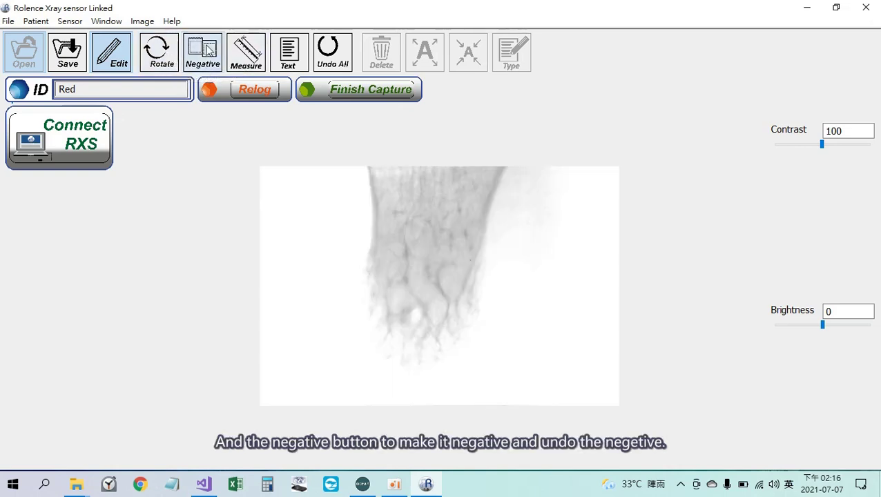
left_click(208, 50)
left_click(207, 49)
left_click(207, 50)
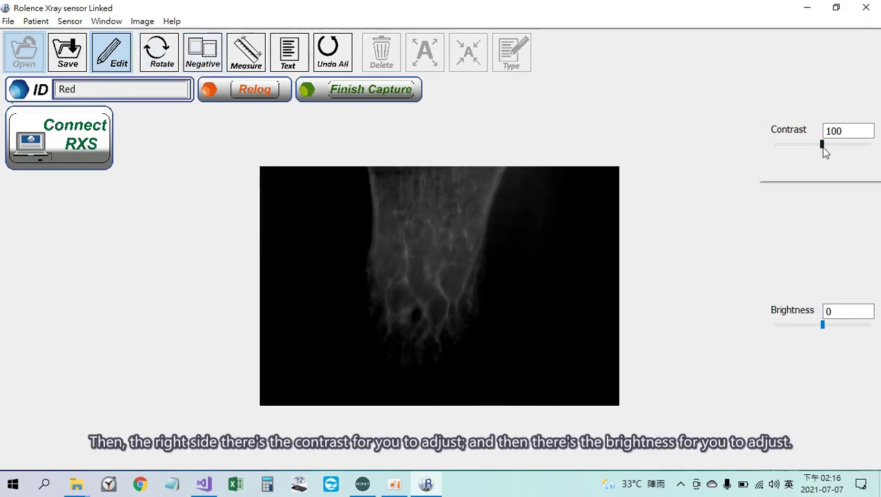
mouse_move(824, 151)
left_mouse_down()
mouse_move(832, 152)
mouse_move(822, 149)
left_mouse_up()
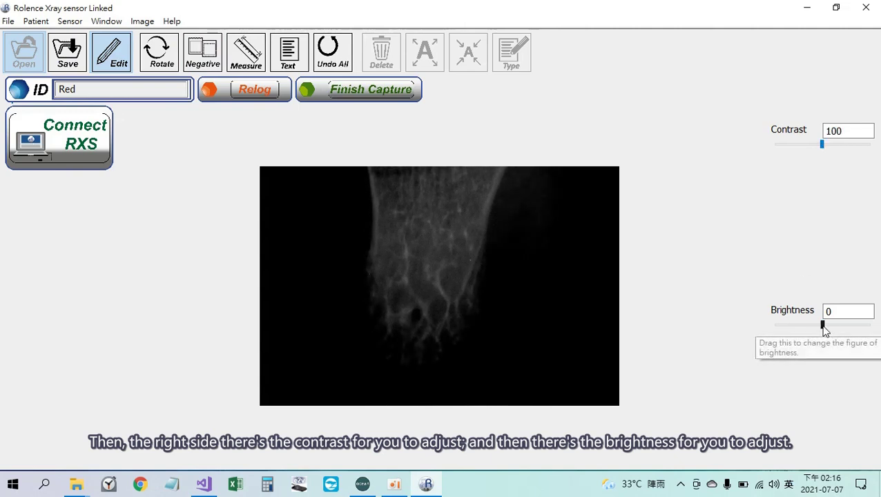
mouse_move(822, 324)
left_mouse_down()
mouse_move(831, 330)
mouse_move(819, 330)
left_mouse_up()
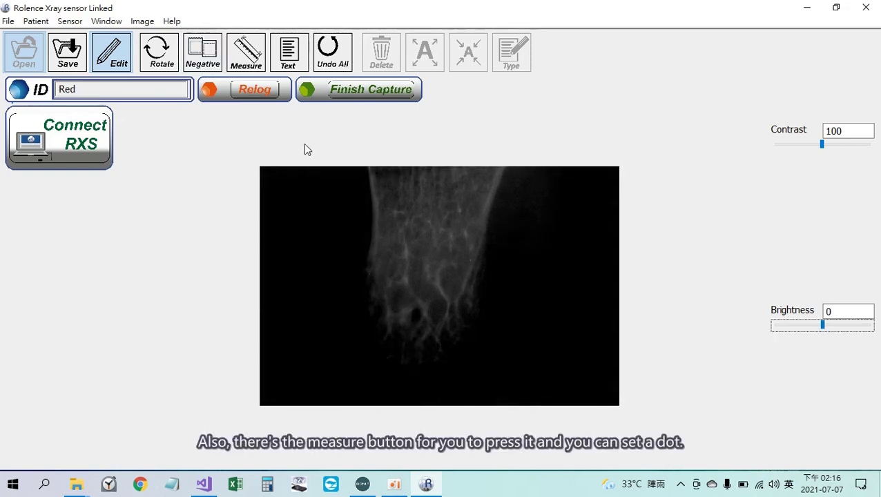
Draw a distance line along the bone and drag its endpoints until it reads 18.06 mm
left_click(246, 50)
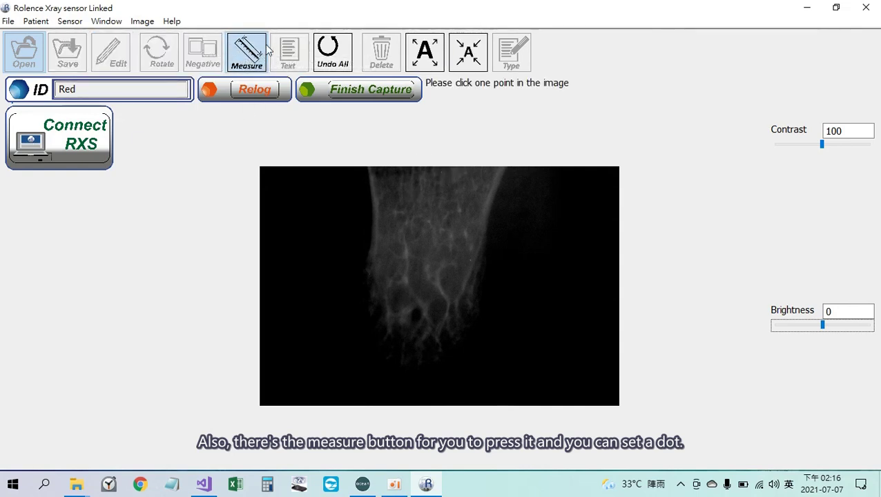
left_click(448, 169)
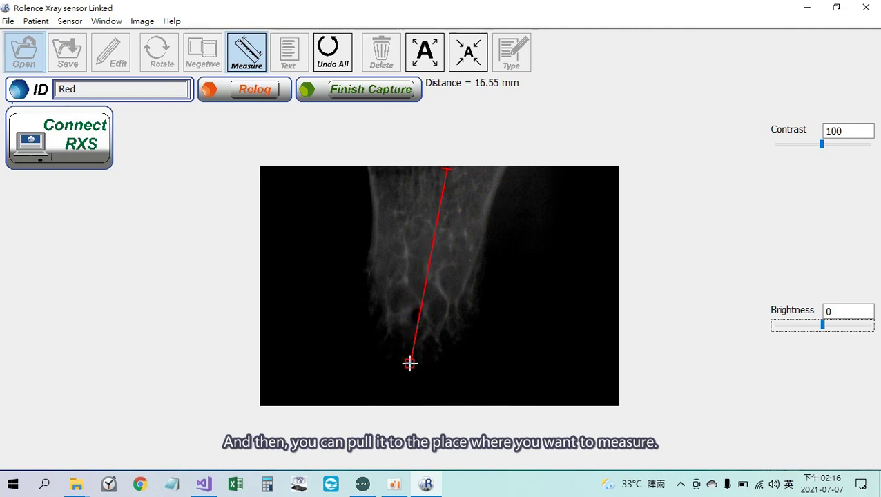
left_click(409, 364)
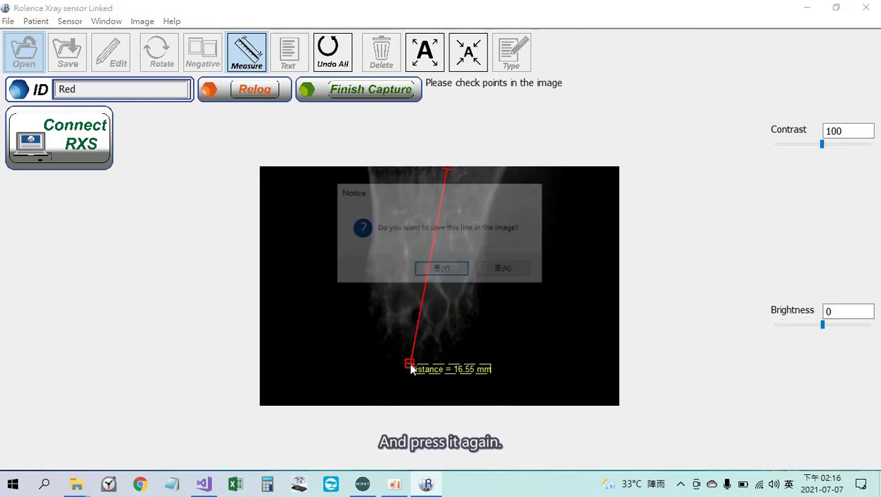
left_click(443, 270)
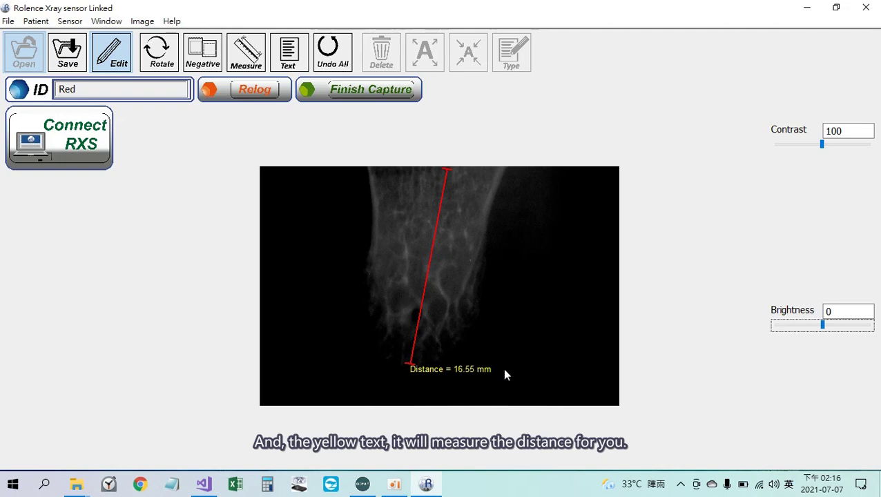
left_click(448, 169)
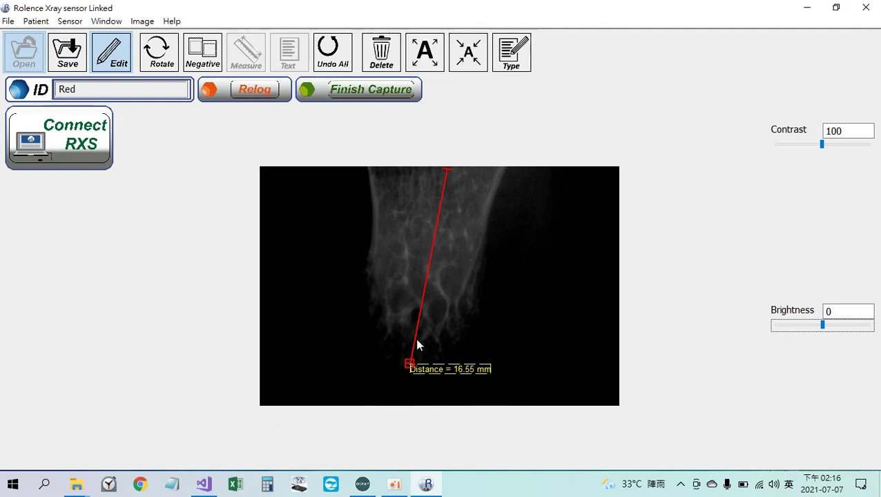
mouse_move(409, 364)
left_mouse_down()
mouse_move(486, 211)
mouse_move(507, 251)
mouse_move(397, 367)
mouse_move(405, 365)
left_mouse_up()
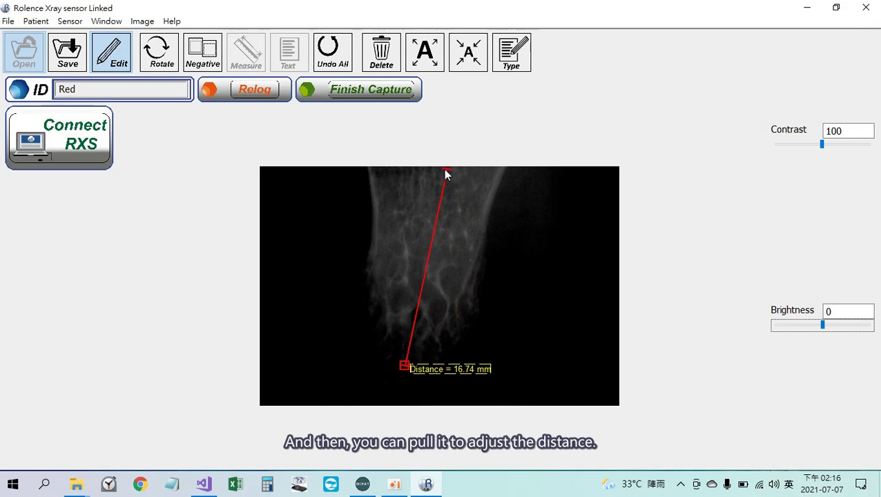
left_click_drag(443, 170, 502, 170)
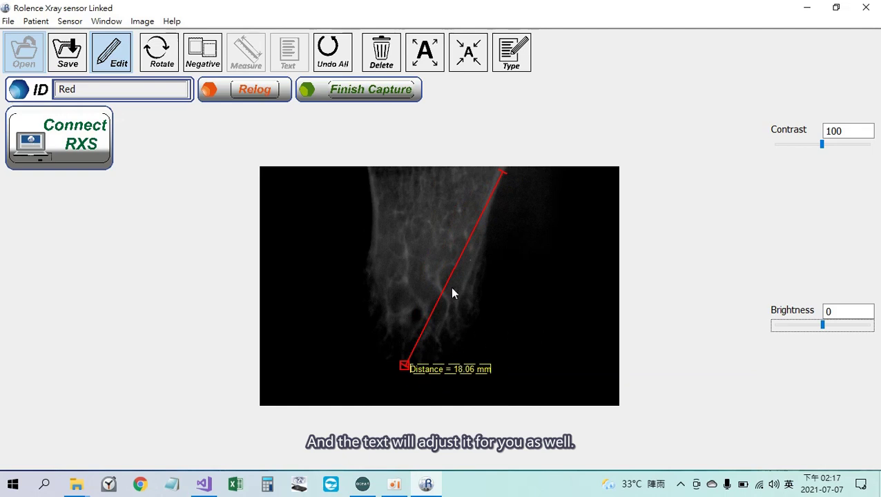
Add a text note 'SDES' anchored near the upper left of the X-ray
left_click(417, 245)
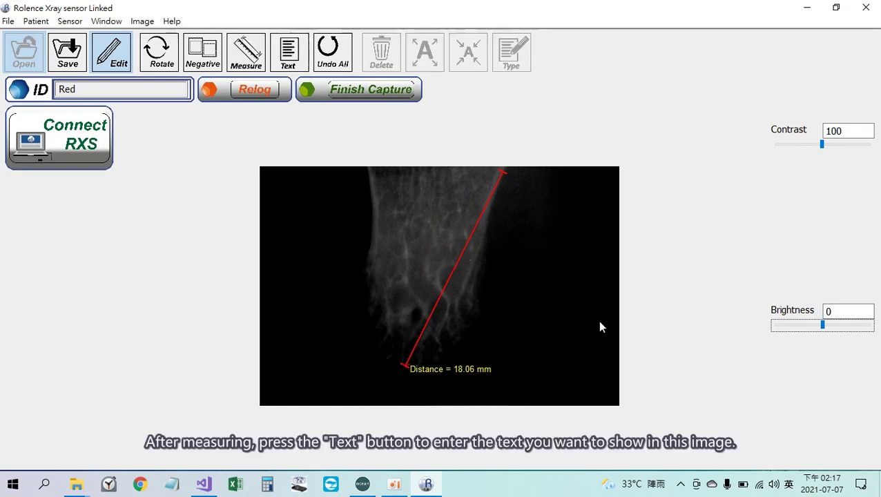
left_click(289, 52)
left_click(309, 215)
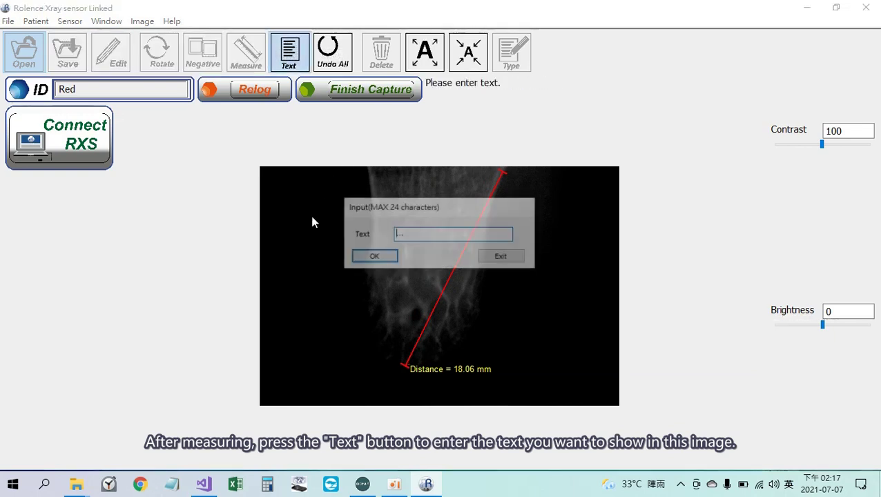
type("SDES")
key("Return")
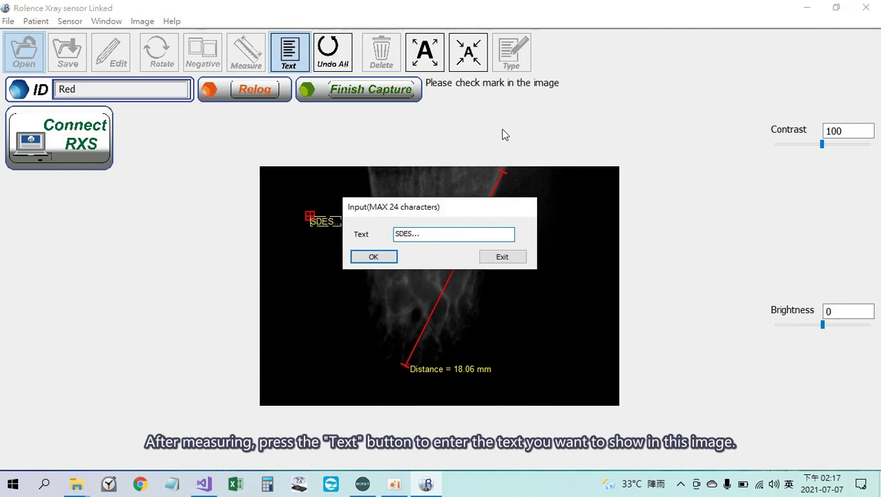
left_click(382, 268)
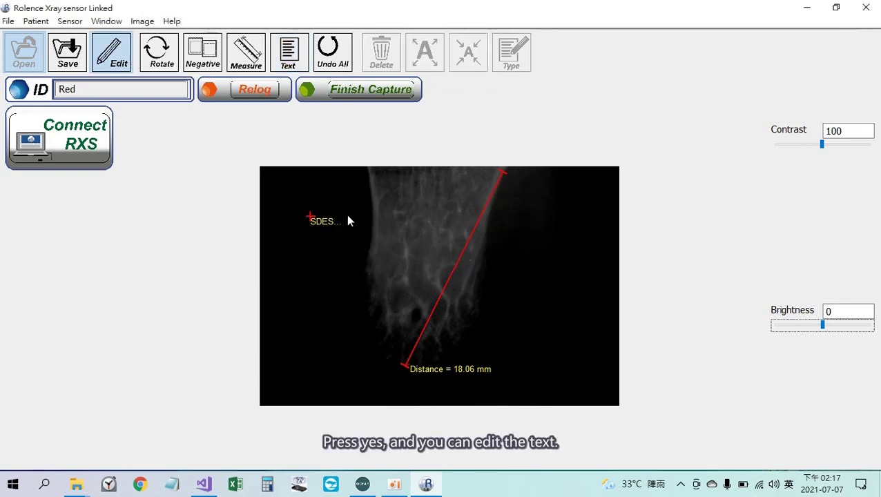
Move the SDES label right, test its text size, and start retyping it as 'sdfed'
left_click(326, 223)
mouse_move(323, 222)
left_mouse_down()
mouse_move(352, 227)
mouse_move(339, 228)
left_mouse_up()
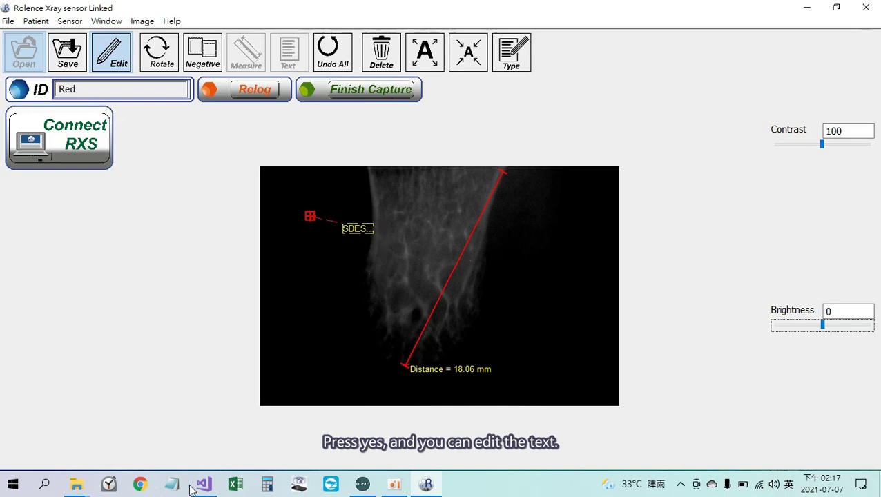
left_click(428, 51)
left_click(428, 51)
left_click(469, 53)
left_click(468, 53)
left_click(425, 53)
left_click(426, 52)
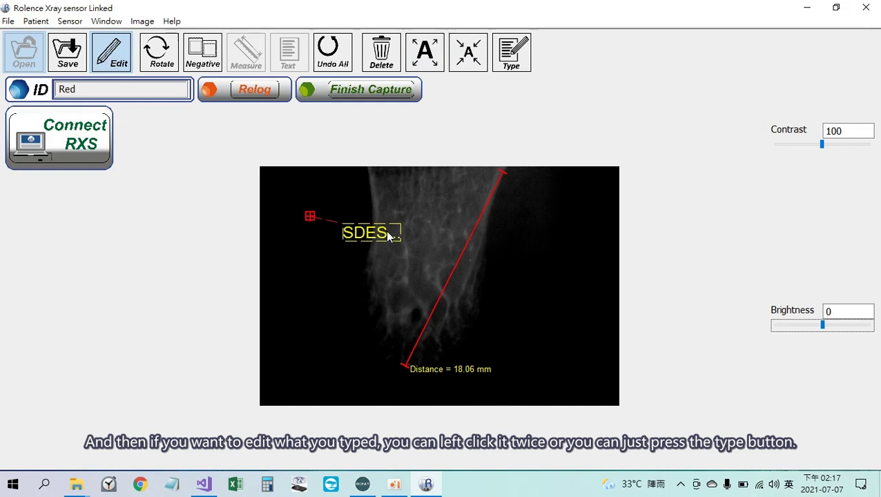
left_click(518, 61)
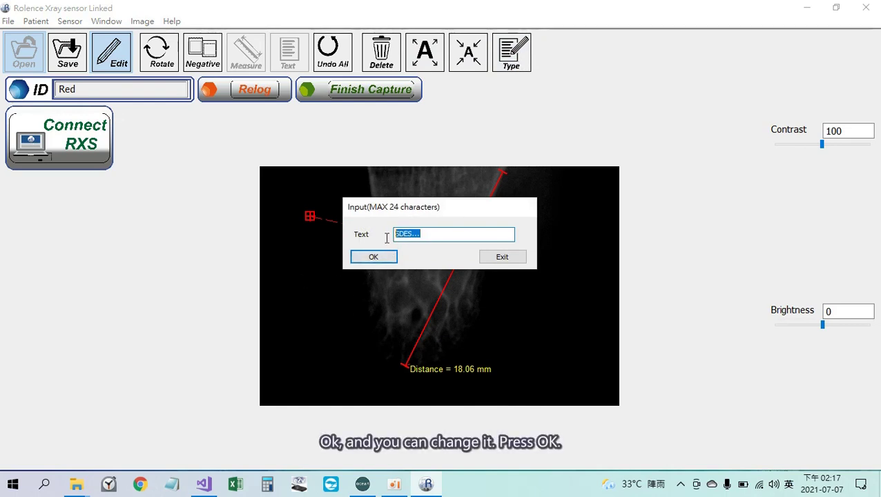
type("sdfed")
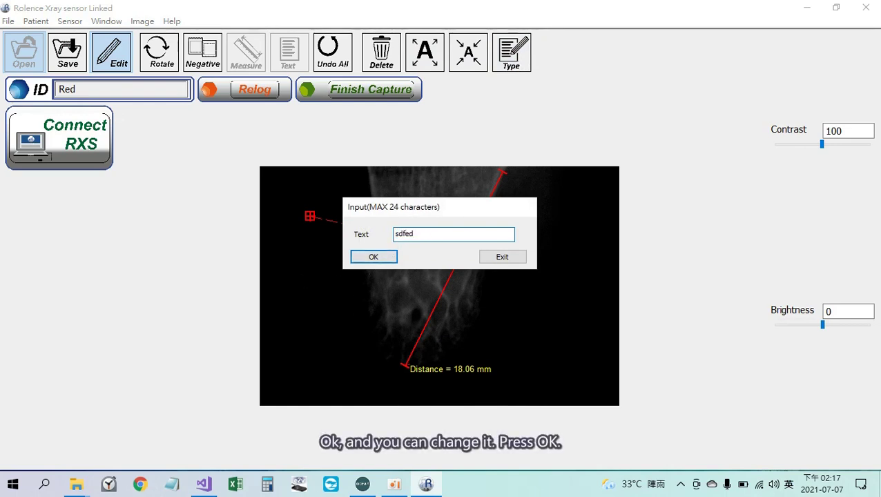
Confirm the 'sdfed' label text, delete that label, and Undo All edits
left_click(387, 262)
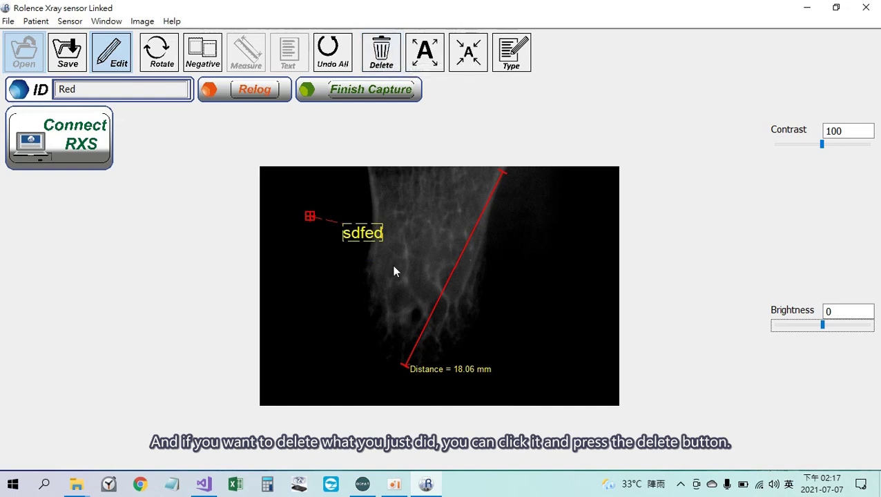
left_click(364, 230)
left_click(366, 233)
left_click(383, 56)
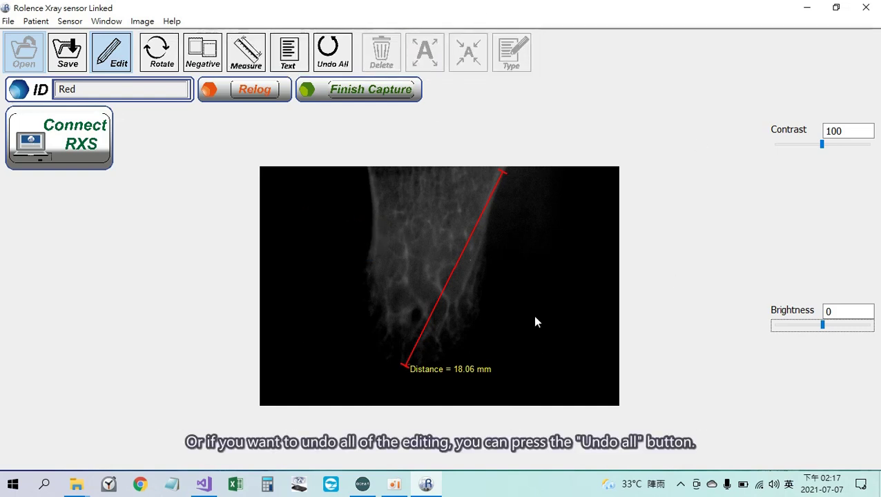
left_click(343, 58)
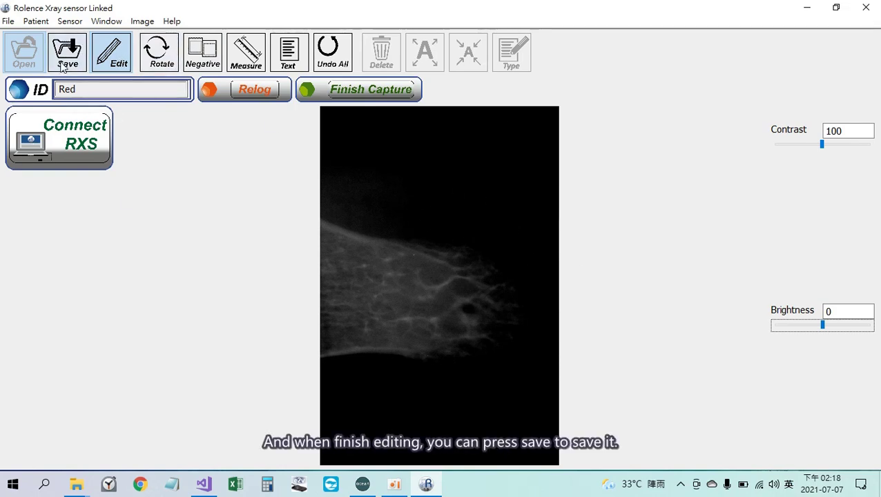
Delete the current X-ray via Window > Delete Current Image, confirming with 是(Y)
left_click(121, 55)
left_click(121, 55)
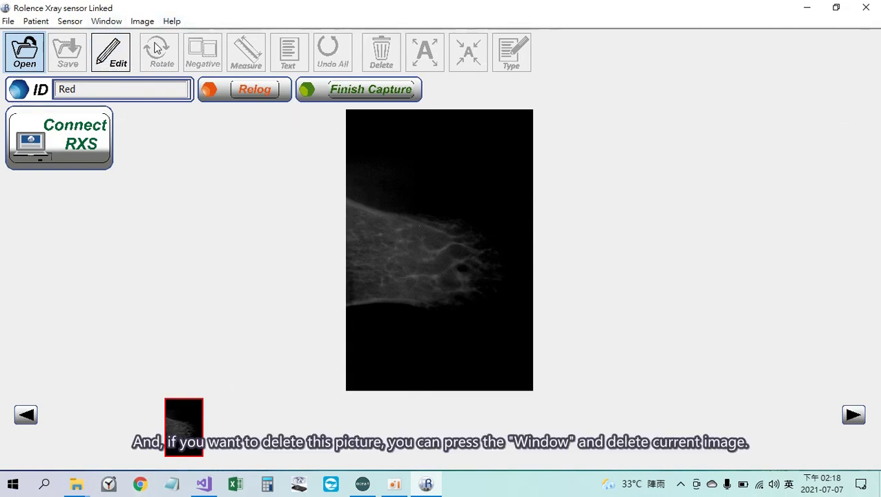
left_click(107, 25)
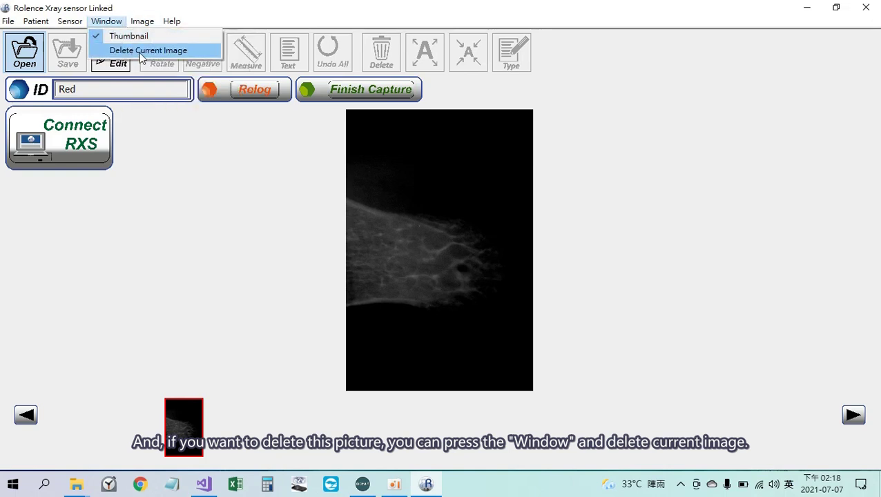
left_click(139, 52)
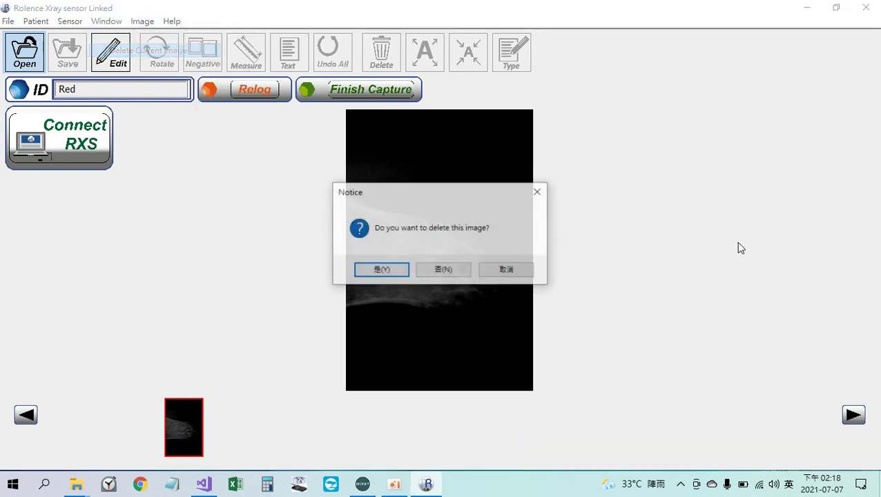
left_click(391, 274)
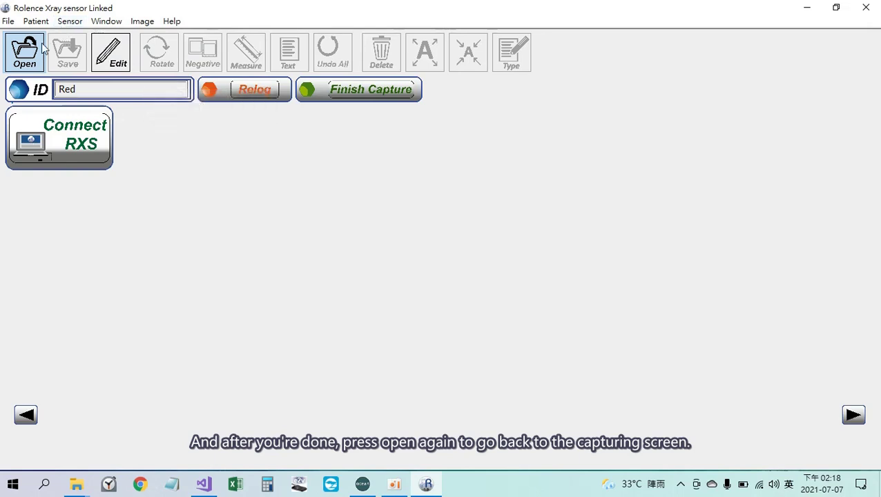
Leave the image viewer for patient Red's capturing screen and reconnect the RXS sensor
left_click(26, 62)
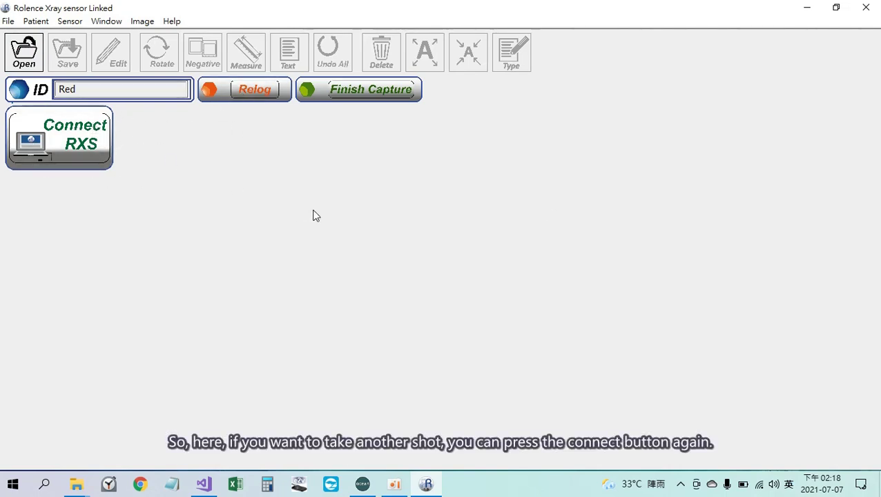
left_click(82, 142)
left_click(81, 143)
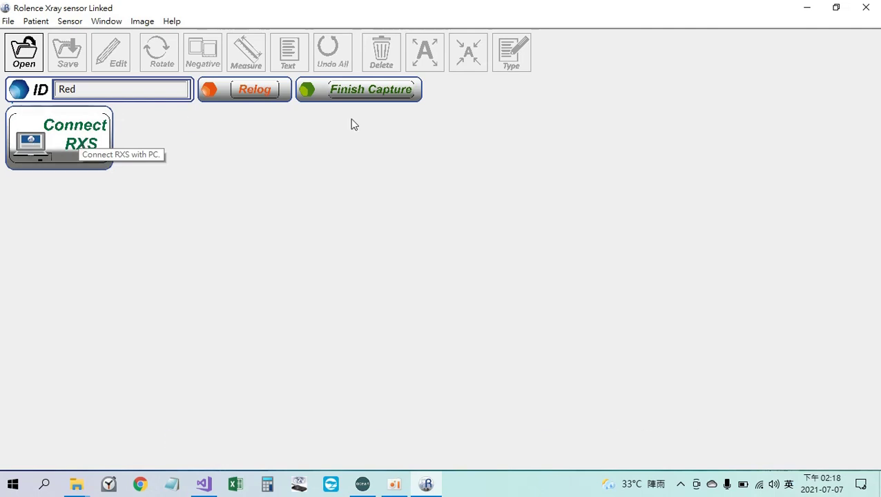